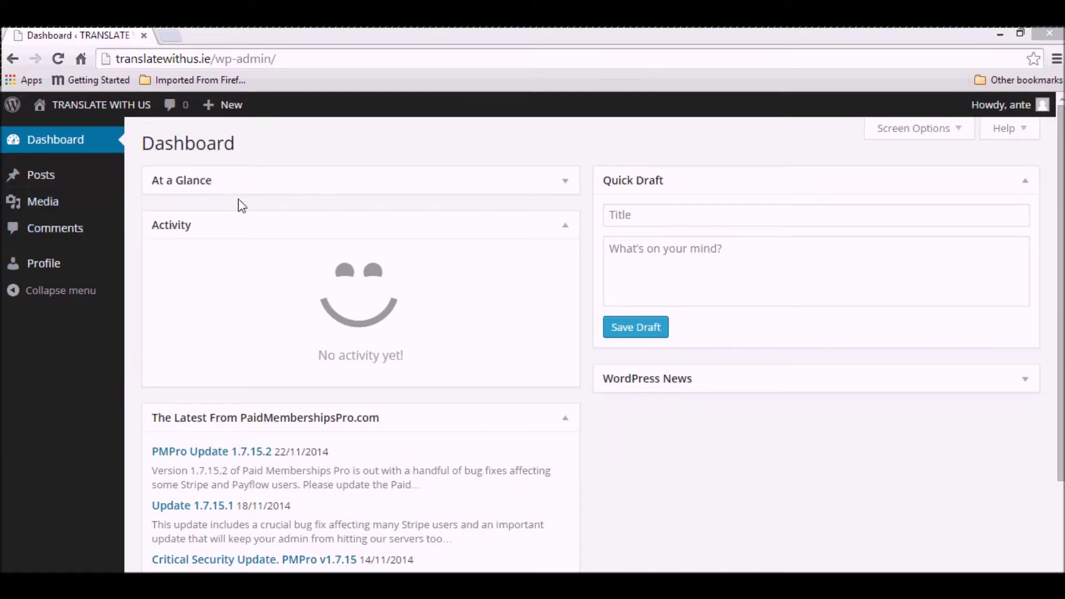
Open the 'Howdy' account dropdown in the top-right admin bar
{"action": "left_click", "coordinate": [1013, 106]}
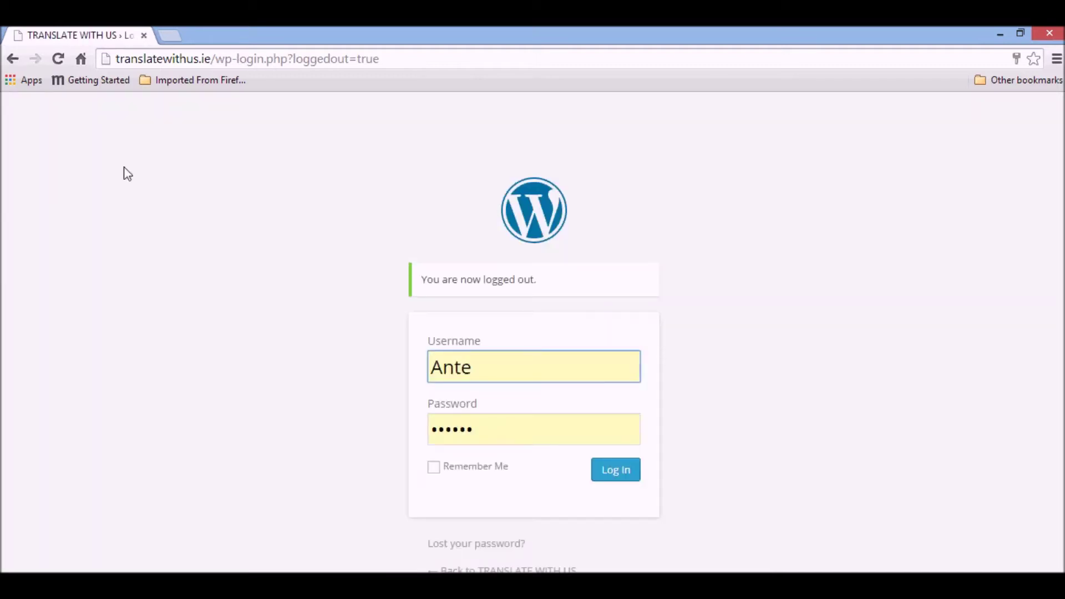
Log in with the other saved account's autofilled credentials
{"action": "left_click", "coordinate": [490, 368]}
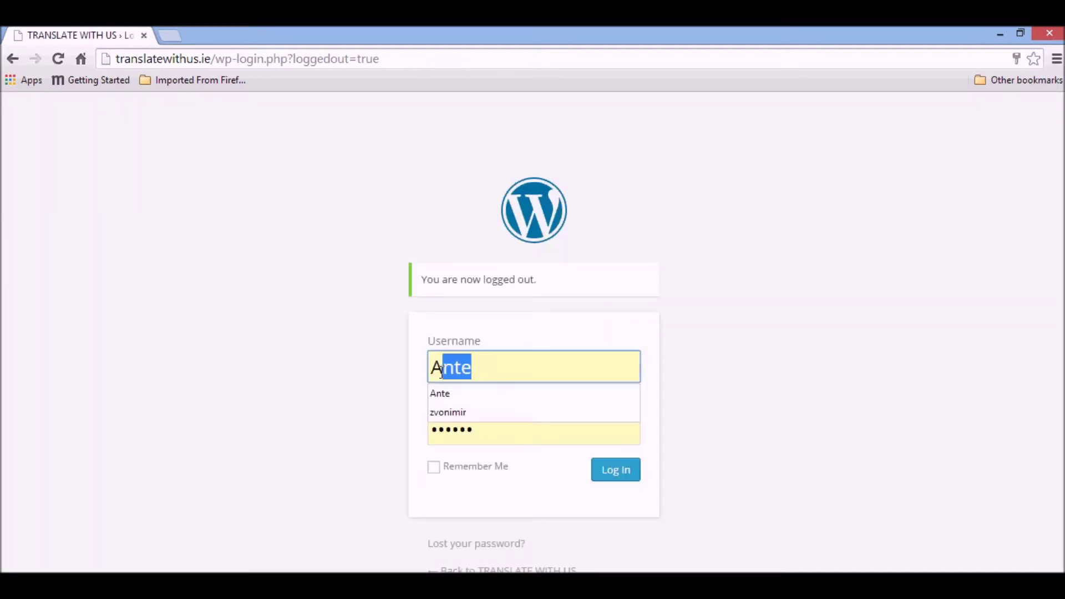
{"action": "left_click", "coordinate": [447, 413]}
{"action": "left_click", "coordinate": [613, 478]}
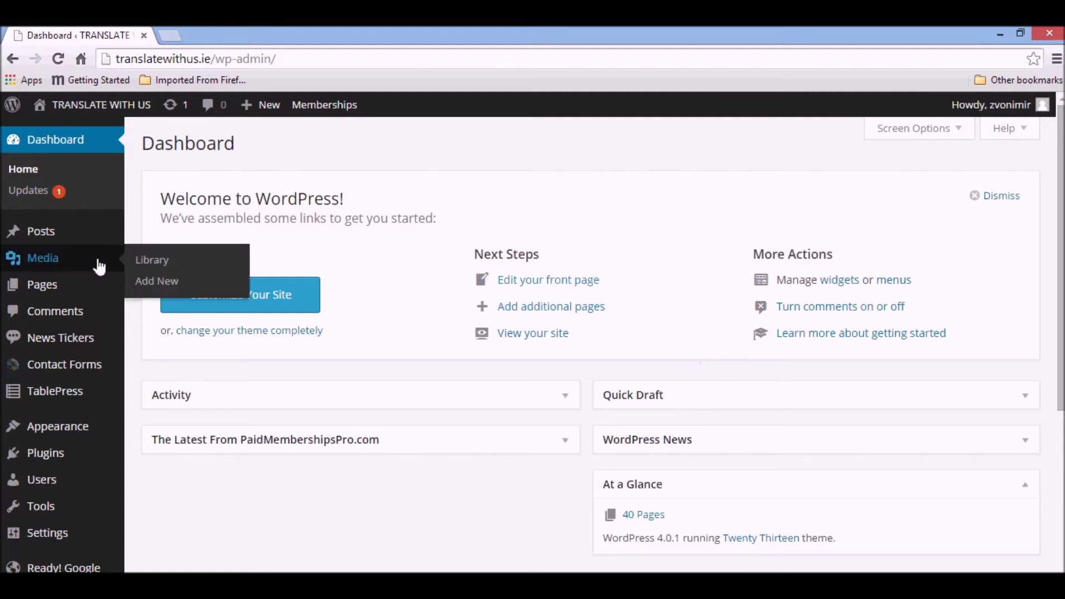
{"action": "scroll", "coordinate": [99, 266], "scroll_direction": "down", "scroll_amount": 2}
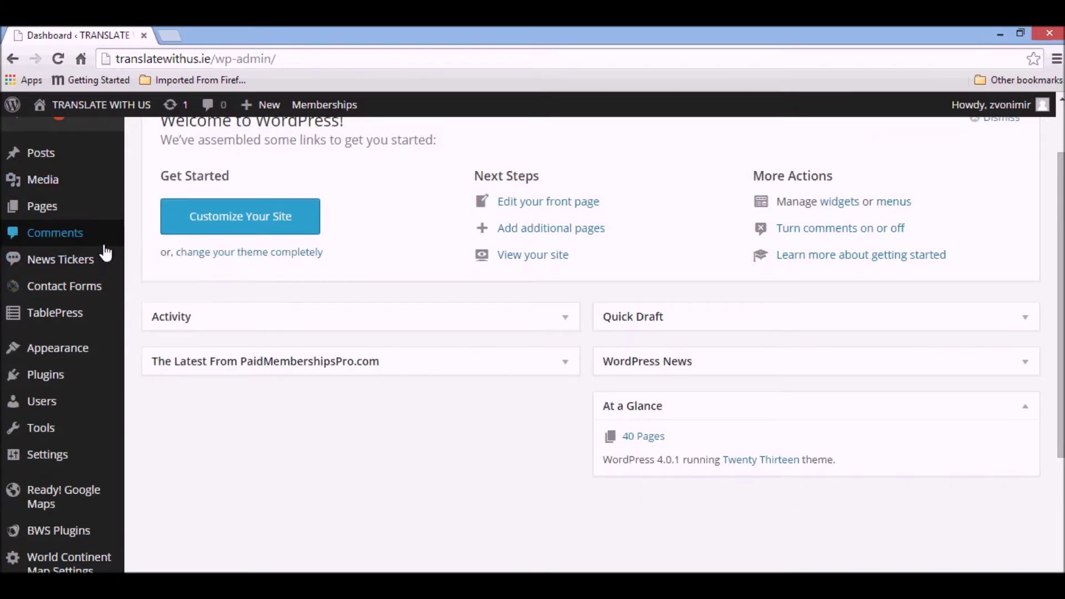
{"action": "mouse_move", "coordinate": [45, 453]}
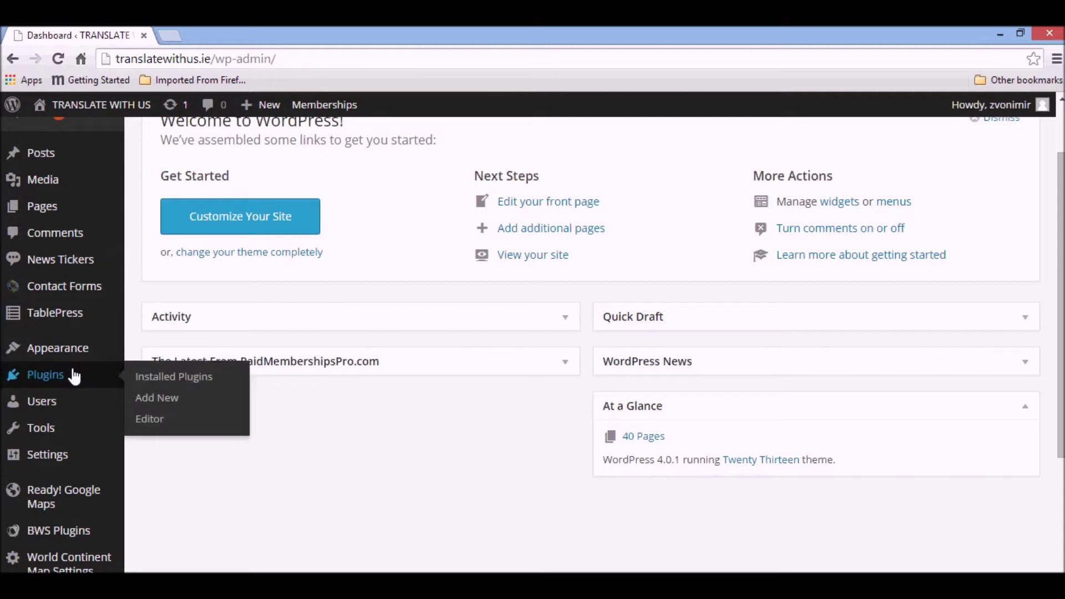
Go to Plugins > Add New and focus the plugin search box
{"action": "left_click", "coordinate": [164, 398]}
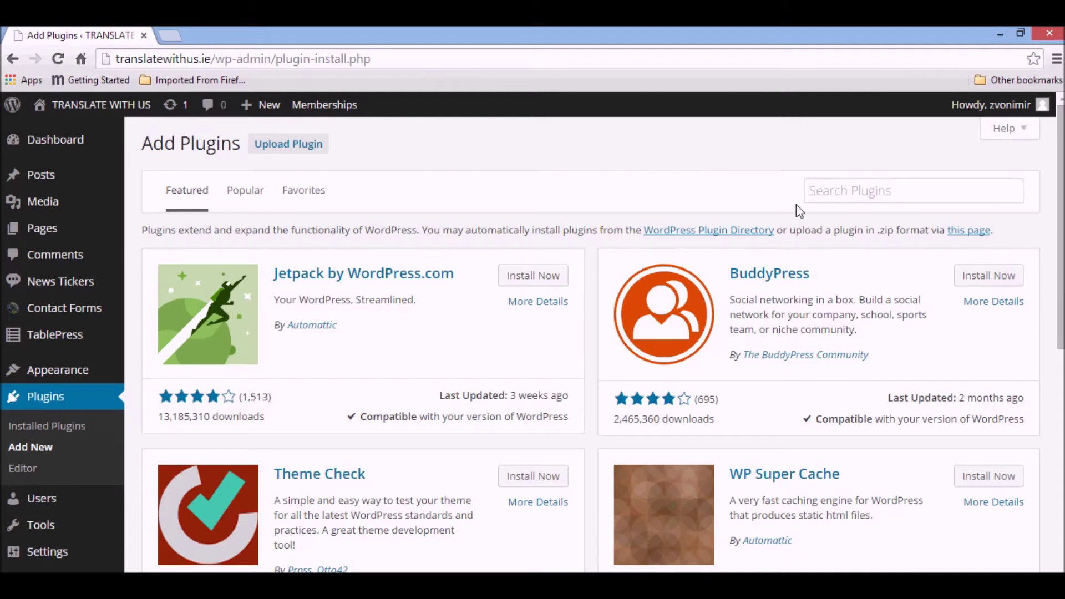
{"action": "left_click", "coordinate": [835, 197]}
Search plugins for 'Admin Menu Editor', which shows as already installed
{"action": "type", "text": "a"}
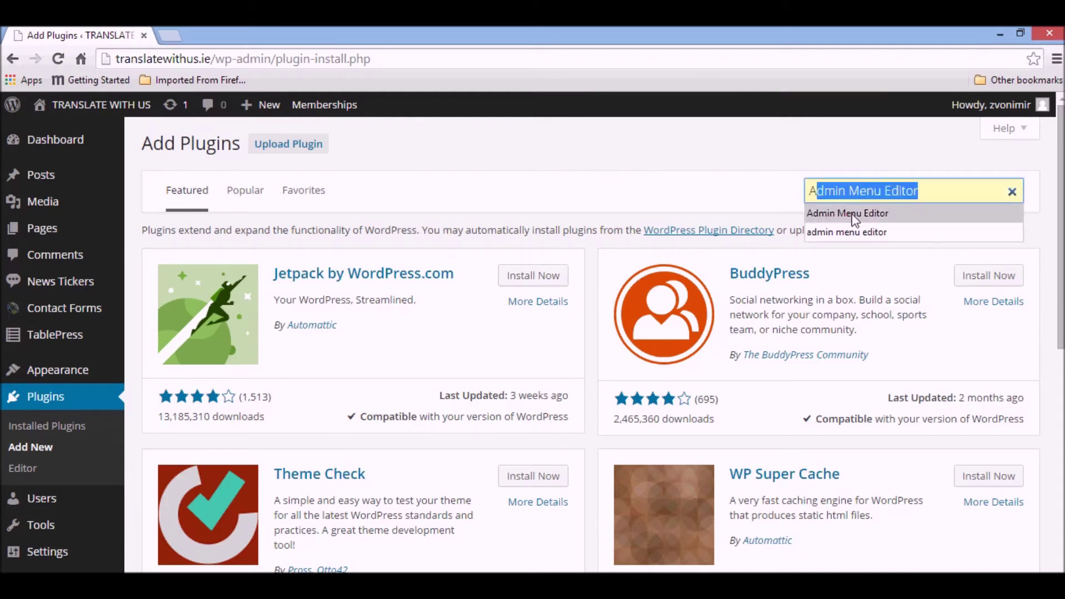
{"action": "left_click", "coordinate": [888, 209]}
{"action": "key", "text": "Return"}
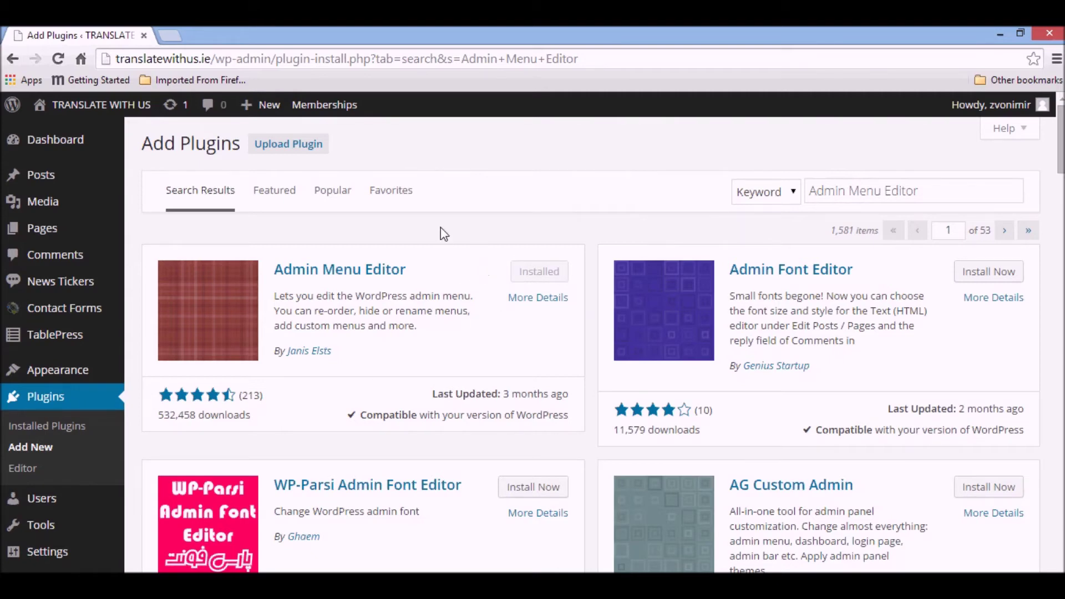
{"action": "scroll", "coordinate": [441, 227], "scroll_direction": "down", "scroll_amount": 3}
Open Settings > Menu Editor to list the admin menus
{"action": "scroll", "coordinate": [437, 221], "scroll_direction": "up", "scroll_amount": 1}
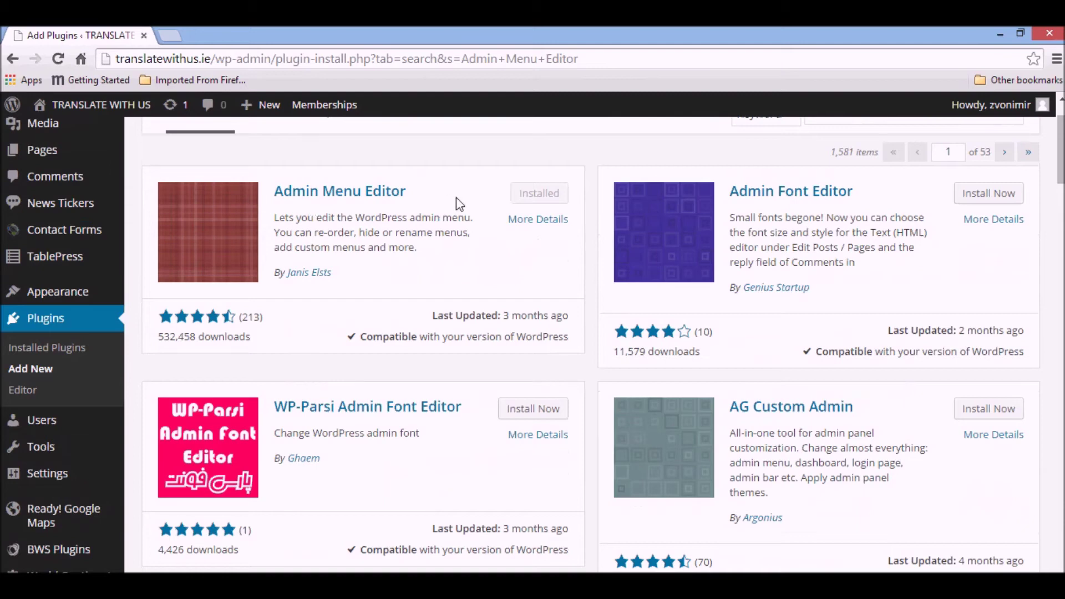
{"action": "scroll", "coordinate": [457, 203], "scroll_direction": "down", "scroll_amount": 2}
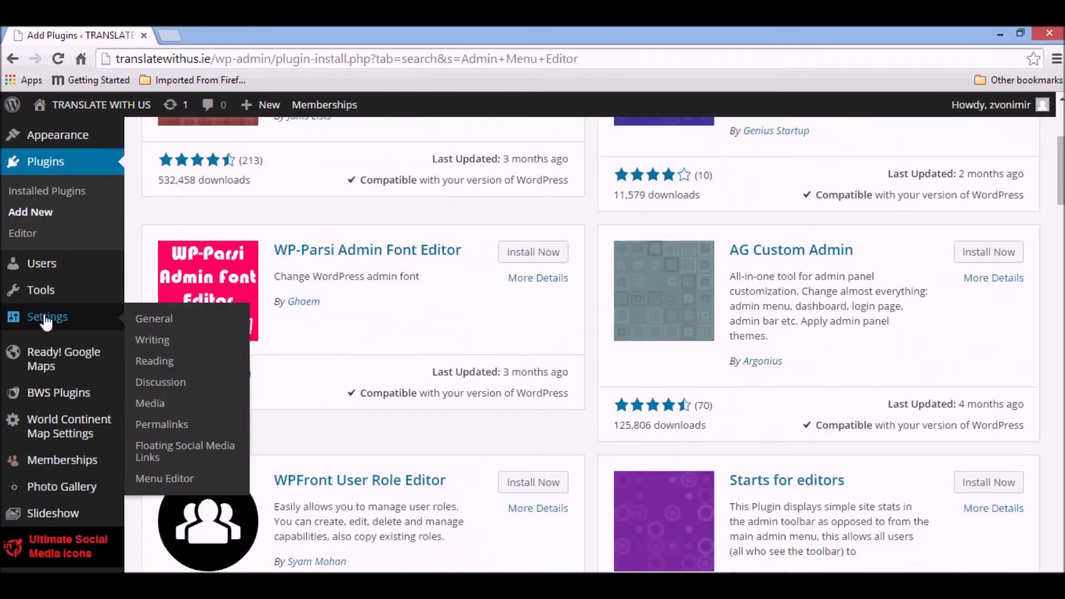
{"action": "left_click", "coordinate": [167, 485]}
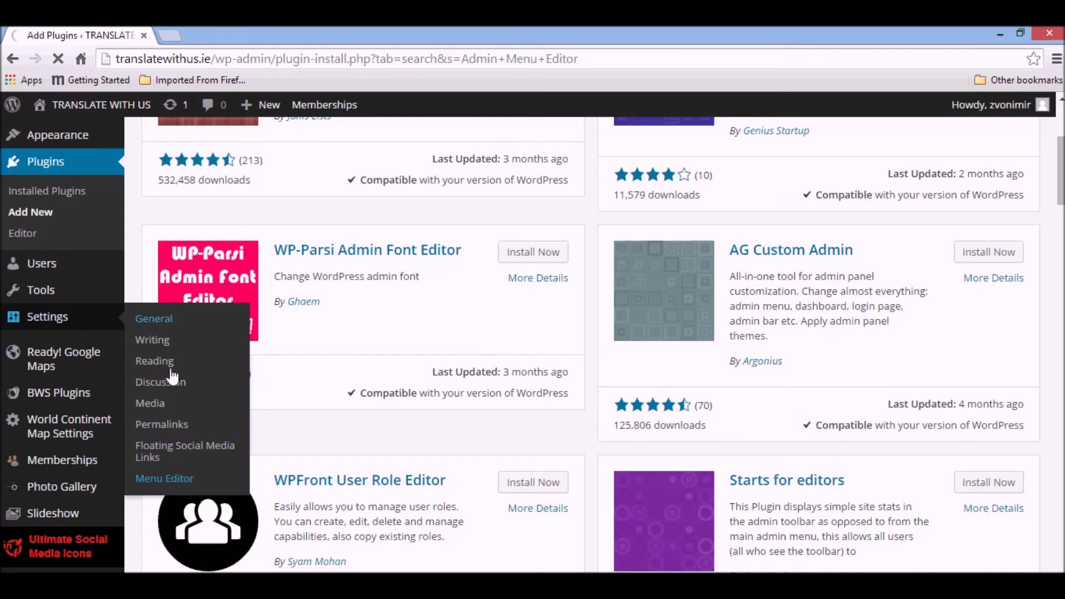
{"action": "left_click", "coordinate": [167, 479]}
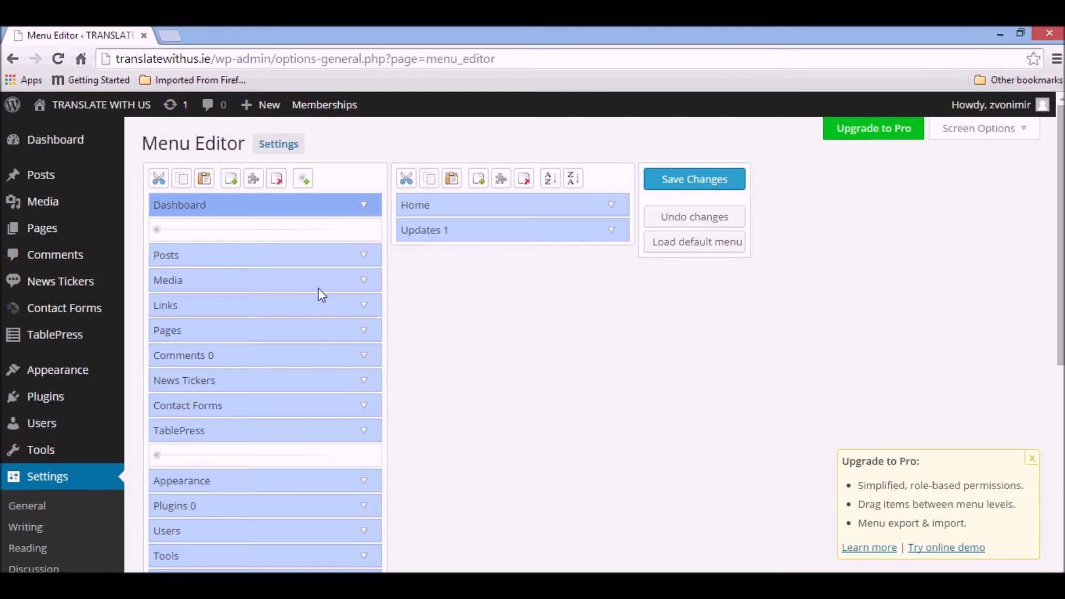
{"action": "mouse_move", "coordinate": [42, 202]}
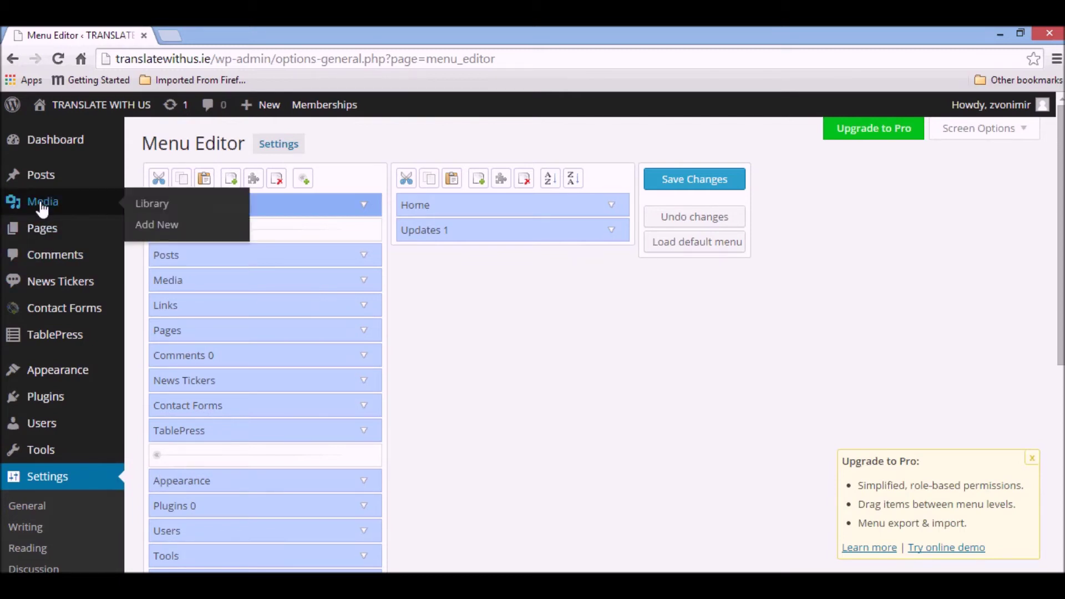
Set Required capability to Administrator for Media's Library and Add New items
{"action": "left_click", "coordinate": [245, 282]}
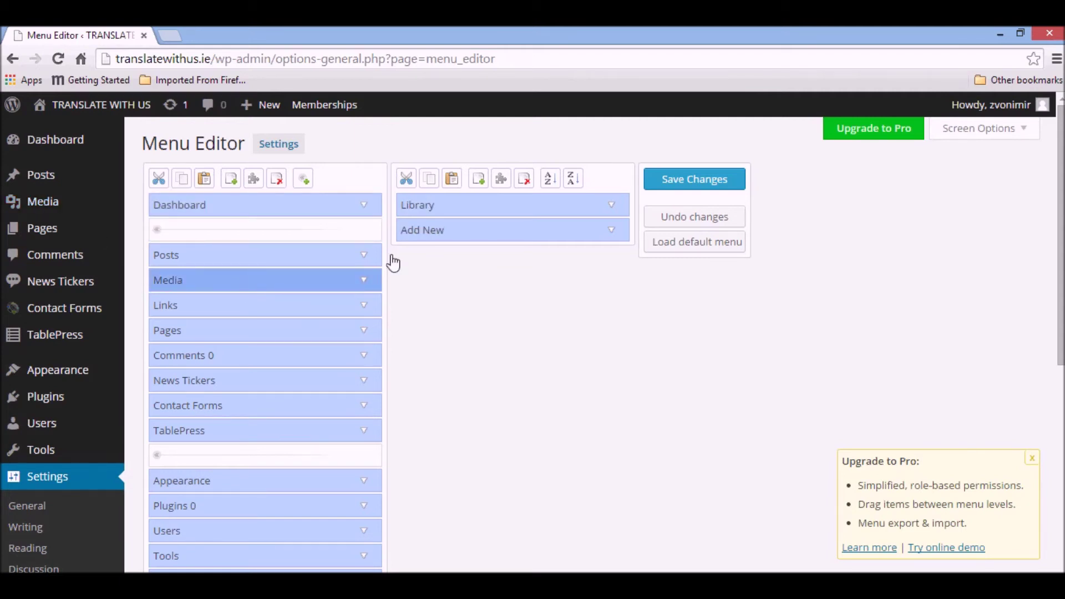
{"action": "left_click", "coordinate": [612, 208]}
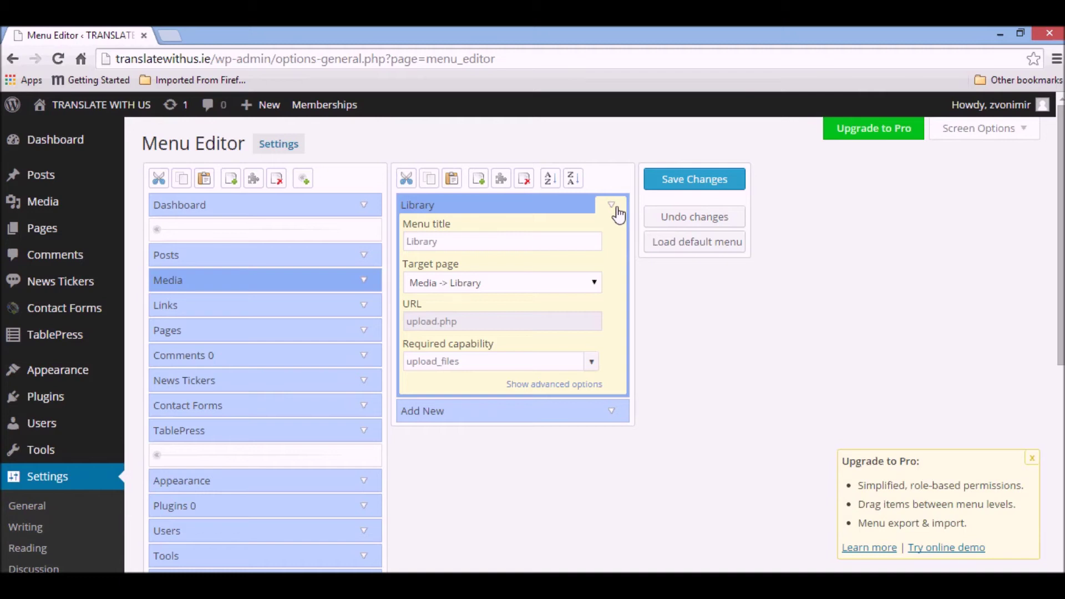
{"action": "left_click", "coordinate": [592, 362]}
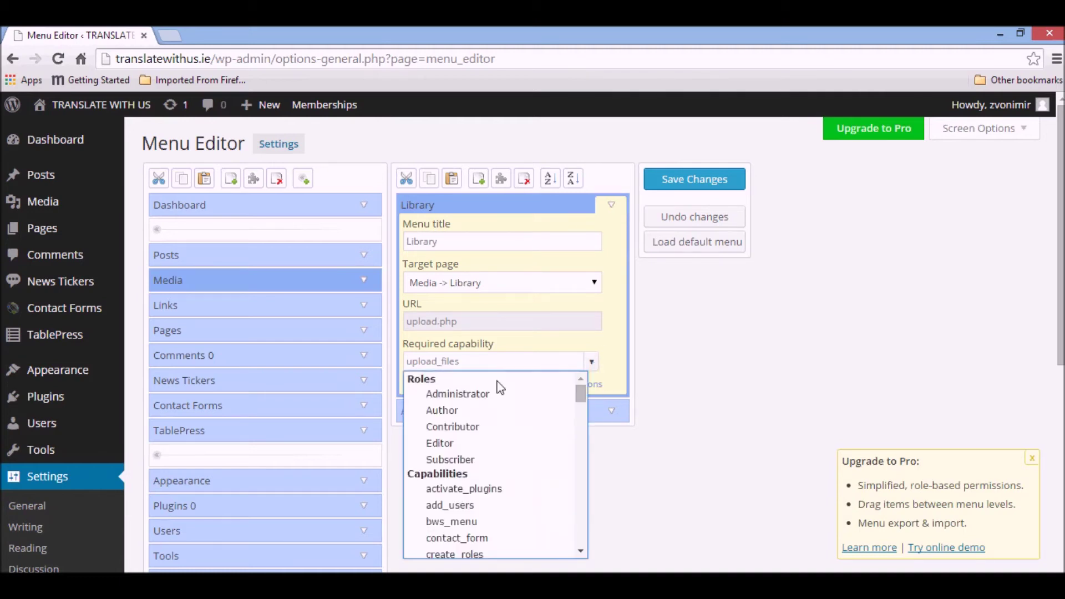
{"action": "left_click", "coordinate": [478, 394]}
{"action": "left_click", "coordinate": [612, 411]}
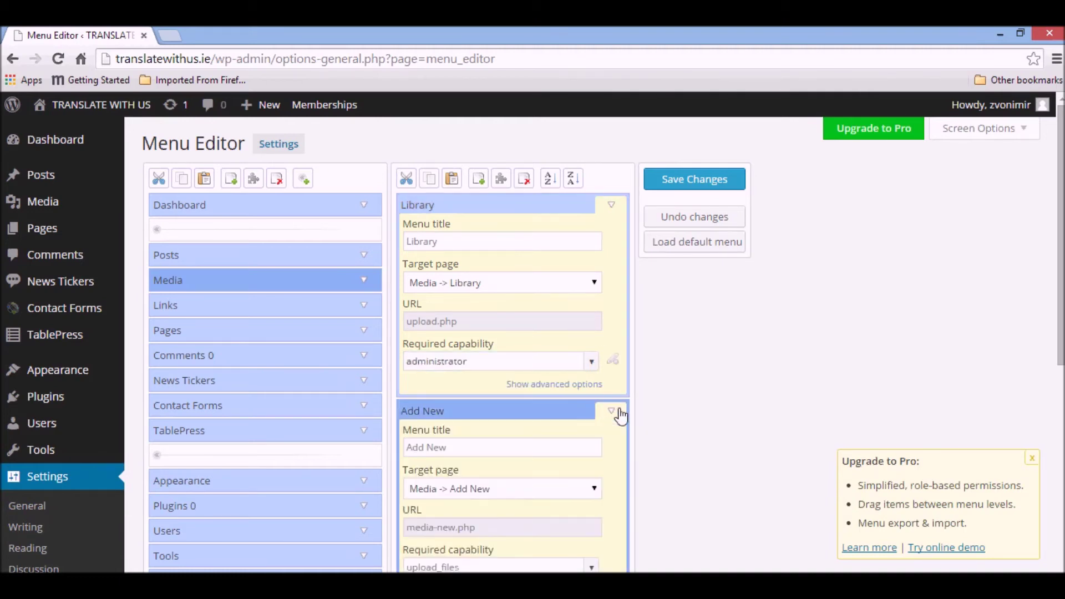
{"action": "scroll", "coordinate": [644, 394], "scroll_direction": "down", "scroll_amount": 3}
{"action": "left_click", "coordinate": [595, 418]}
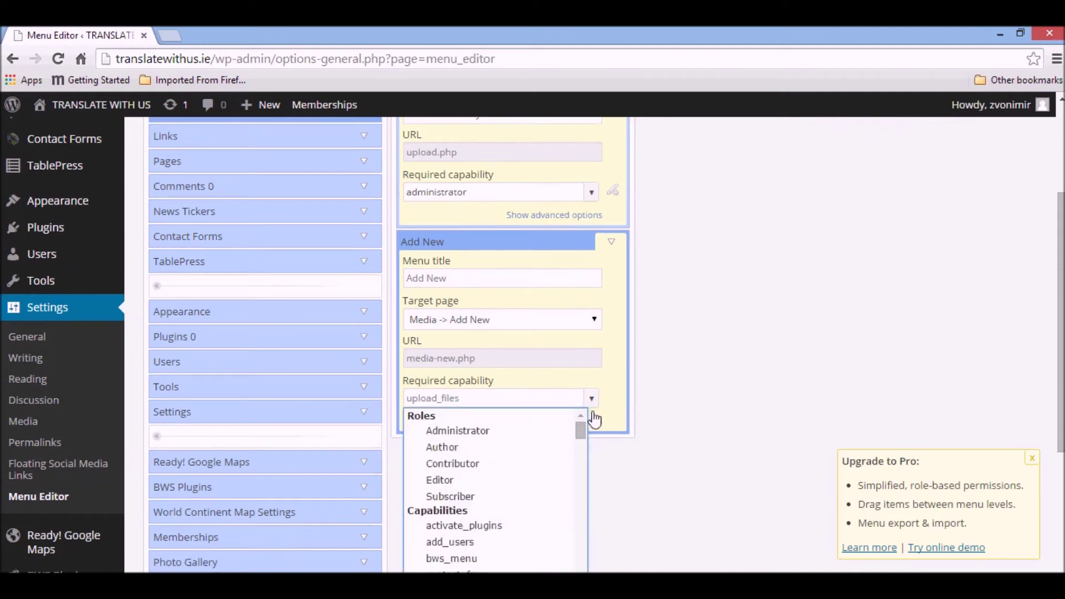
{"action": "left_click", "coordinate": [457, 431]}
{"action": "scroll", "coordinate": [379, 371], "scroll_direction": "up", "scroll_amount": 3}
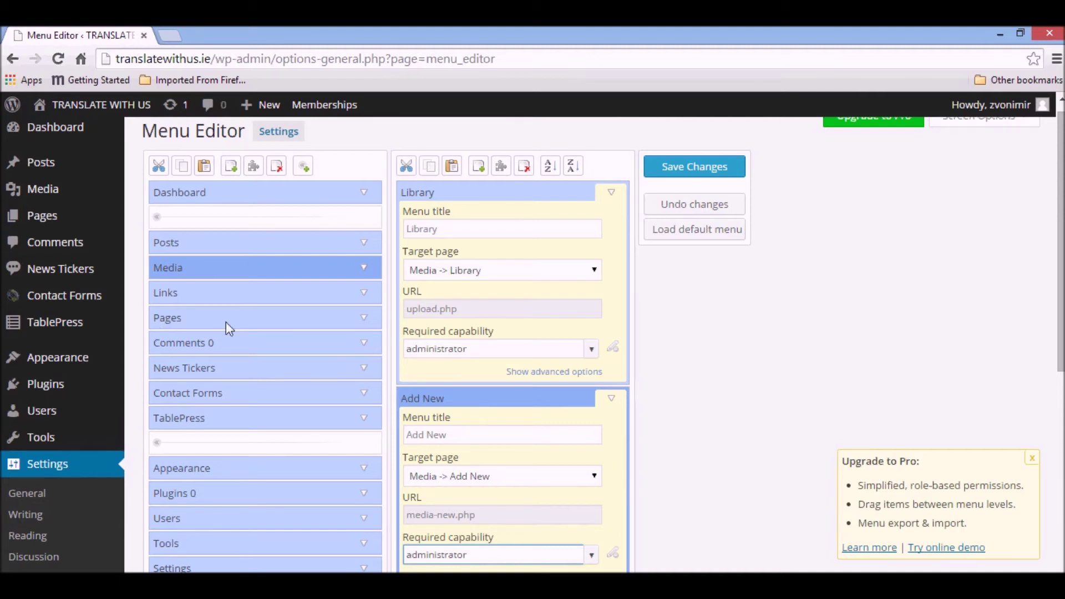
Require Administrator for the Posts menu and its All Posts item
{"action": "left_click", "coordinate": [187, 246]}
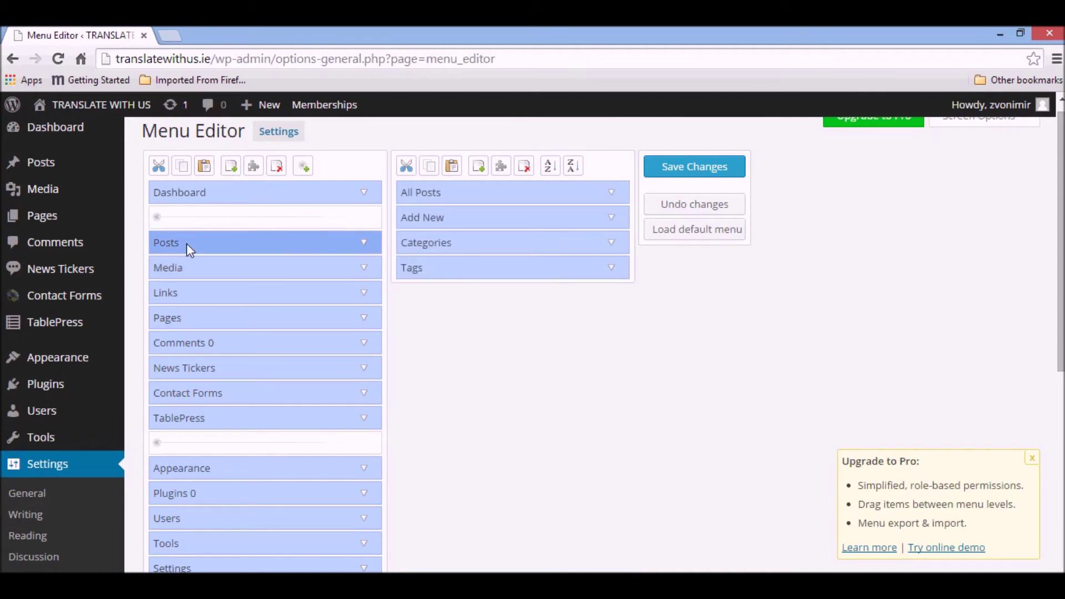
{"action": "left_click", "coordinate": [364, 244]}
{"action": "left_click", "coordinate": [344, 405]}
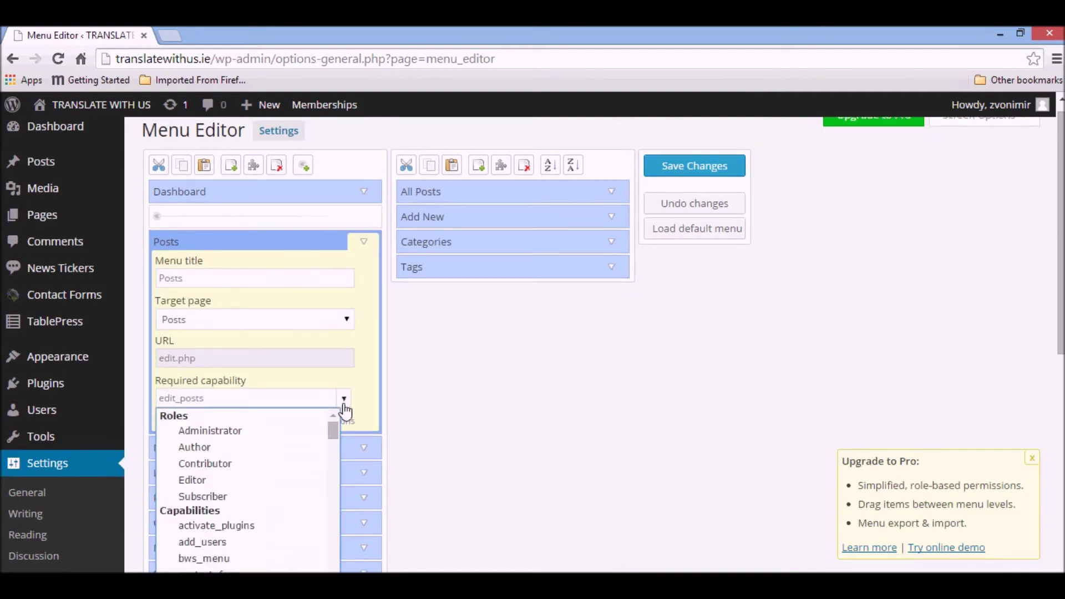
{"action": "left_click", "coordinate": [246, 433]}
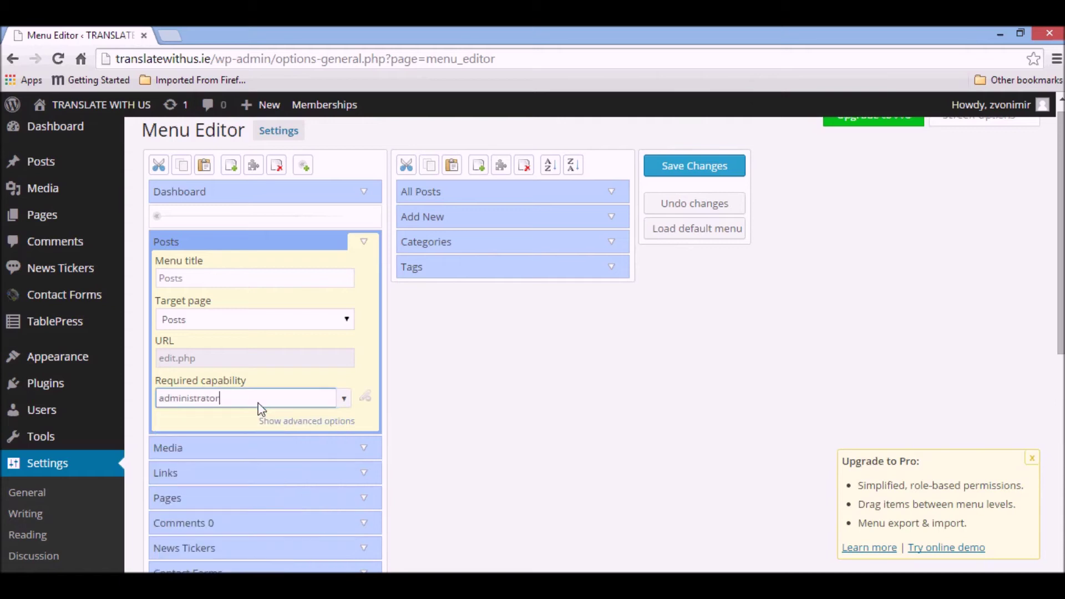
{"action": "left_click", "coordinate": [613, 192]}
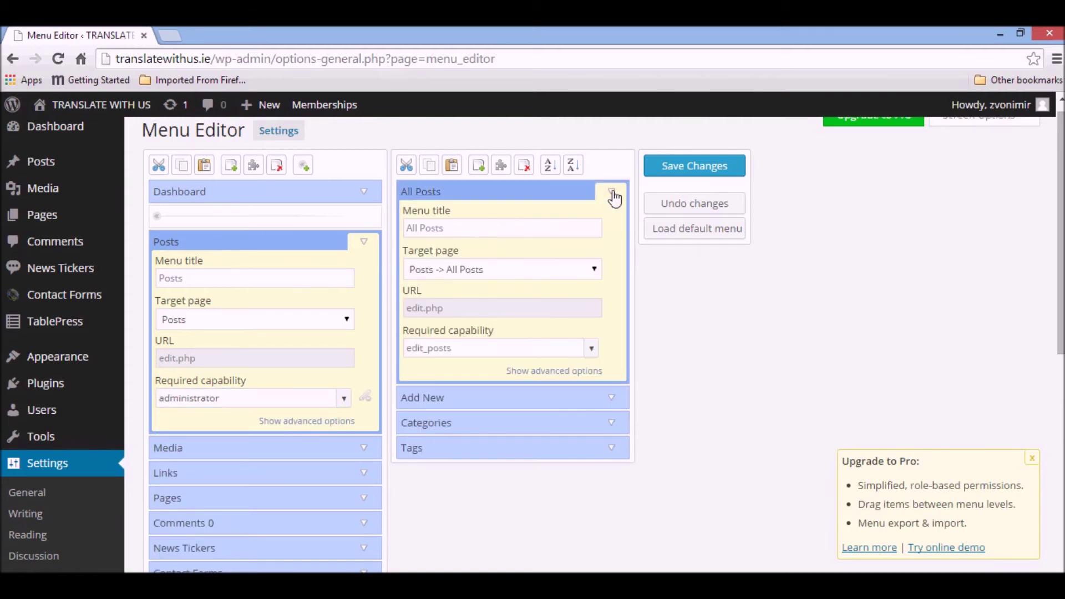
{"action": "left_click", "coordinate": [591, 348]}
{"action": "left_click", "coordinate": [486, 381]}
Require Administrator for the Posts submenu's Add New and Categories items
{"action": "left_click", "coordinate": [611, 398]}
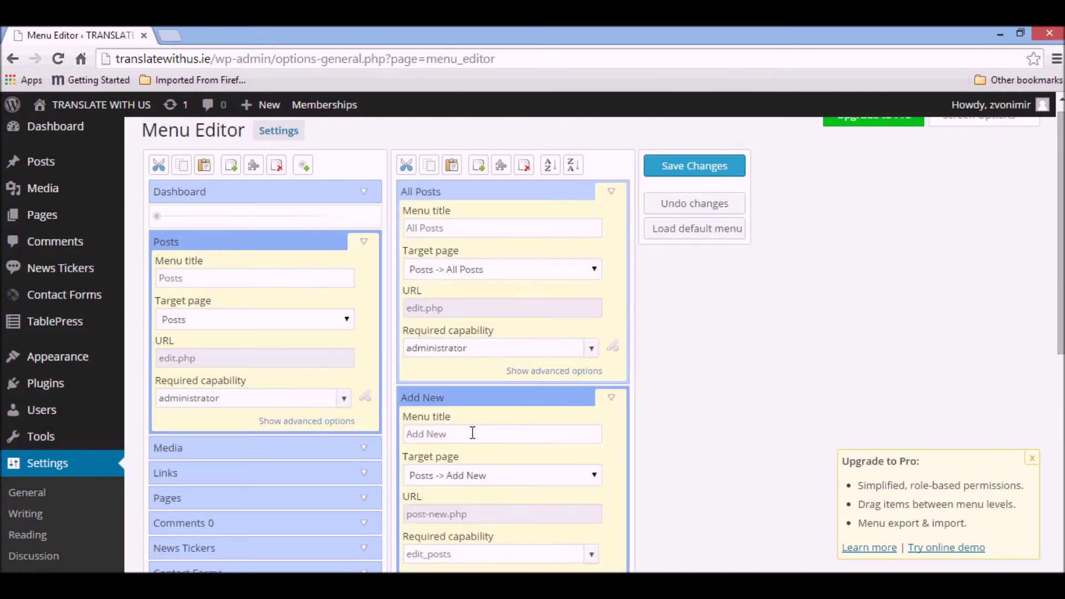
{"action": "left_click", "coordinate": [591, 554]}
{"action": "scroll", "coordinate": [590, 555], "scroll_direction": "down", "scroll_amount": 2}
{"action": "left_click", "coordinate": [533, 429]}
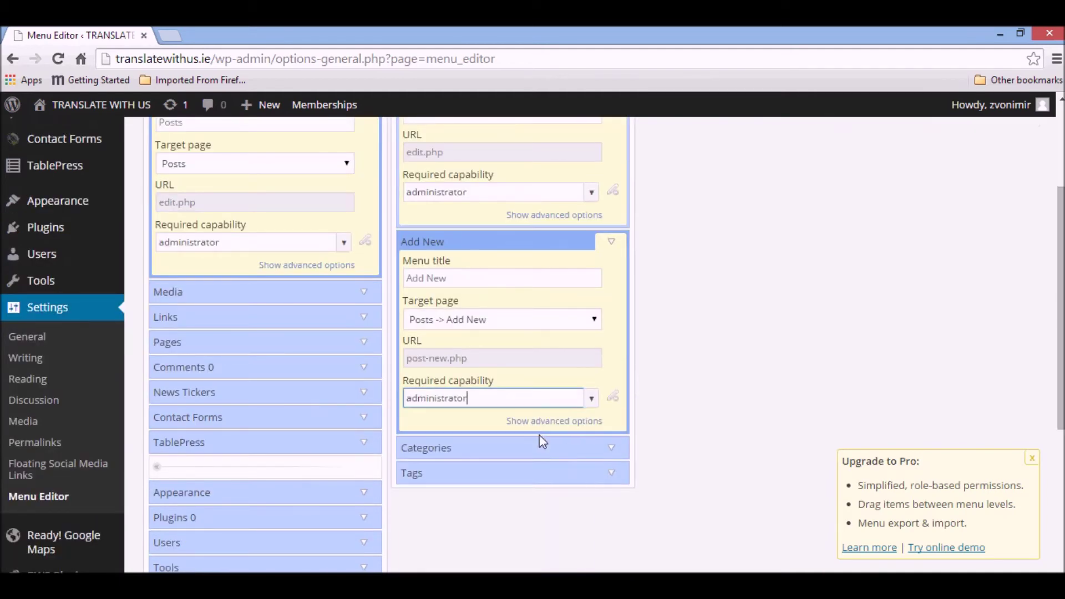
{"action": "scroll", "coordinate": [651, 399], "scroll_direction": "down", "scroll_amount": 1}
{"action": "left_click", "coordinate": [611, 370]}
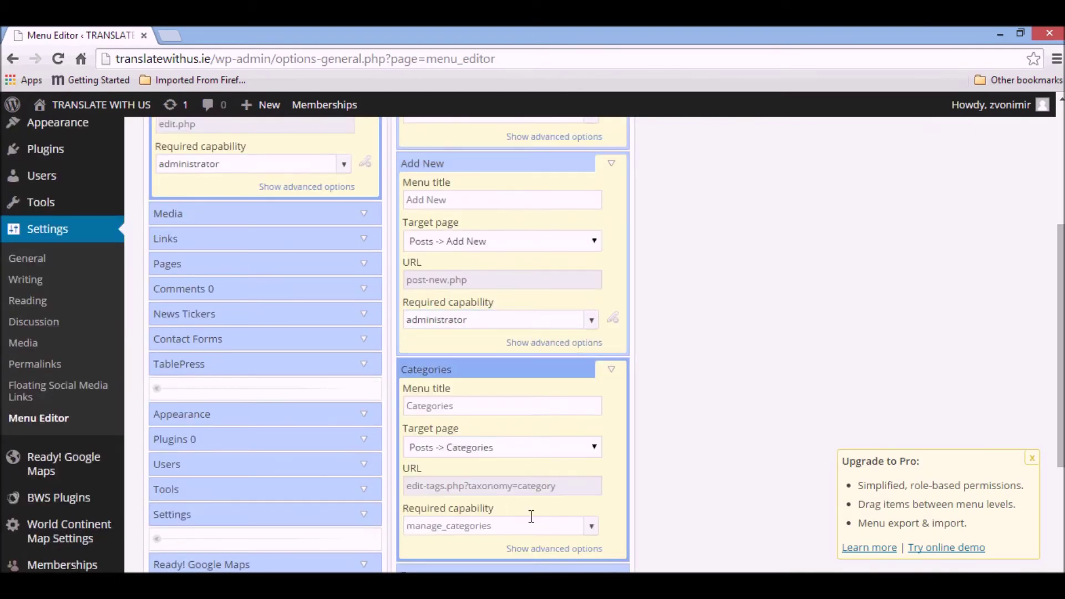
{"action": "left_click", "coordinate": [590, 527]}
{"action": "scroll", "coordinate": [588, 529], "scroll_direction": "down", "scroll_amount": 2}
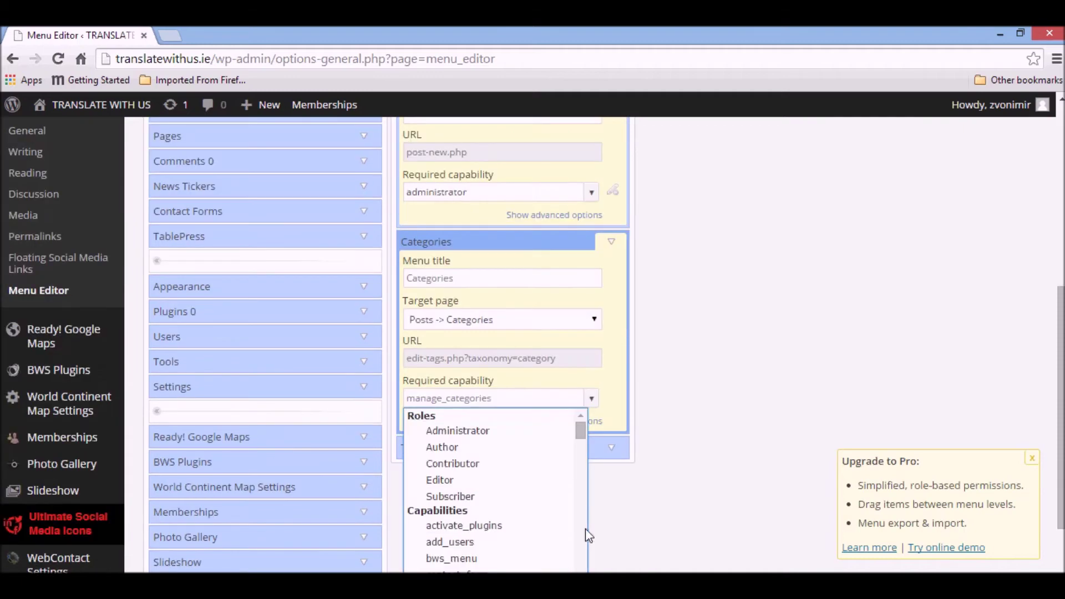
{"action": "left_click", "coordinate": [489, 436]}
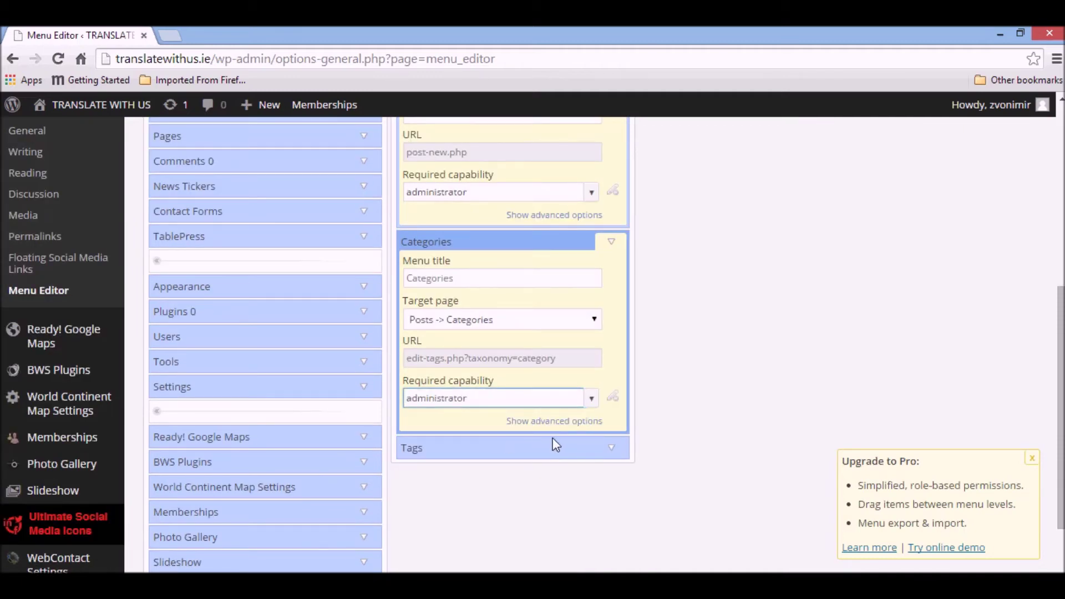
Require Administrator for the Posts submenu's Tags item
{"action": "scroll", "coordinate": [555, 444], "scroll_direction": "down", "scroll_amount": 1}
{"action": "left_click", "coordinate": [612, 369]}
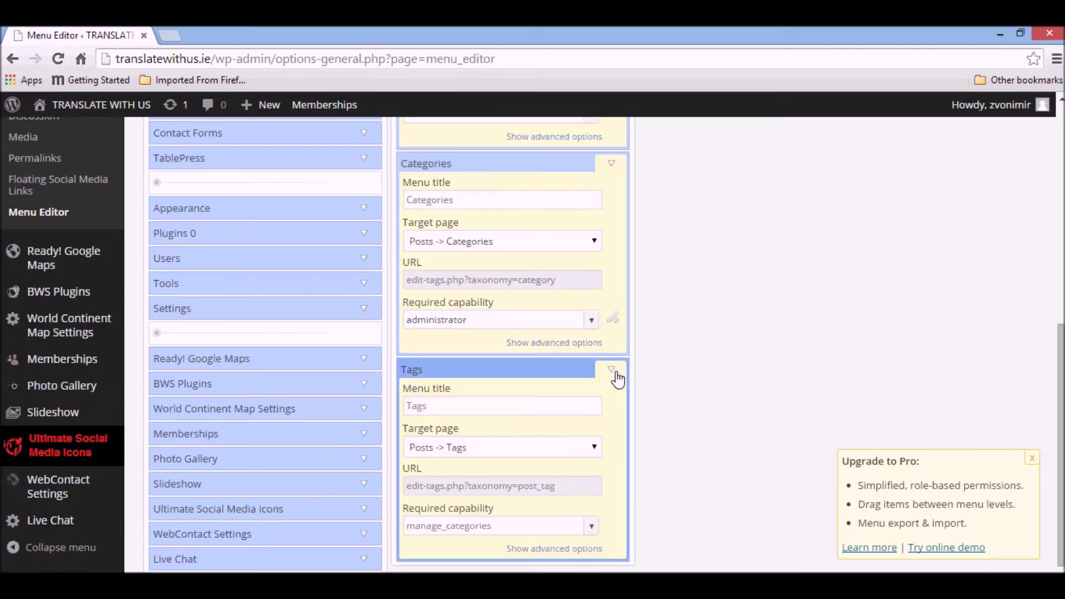
{"action": "left_click", "coordinate": [592, 528]}
{"action": "scroll", "coordinate": [590, 533], "scroll_direction": "down", "scroll_amount": 2}
{"action": "left_click", "coordinate": [481, 438]}
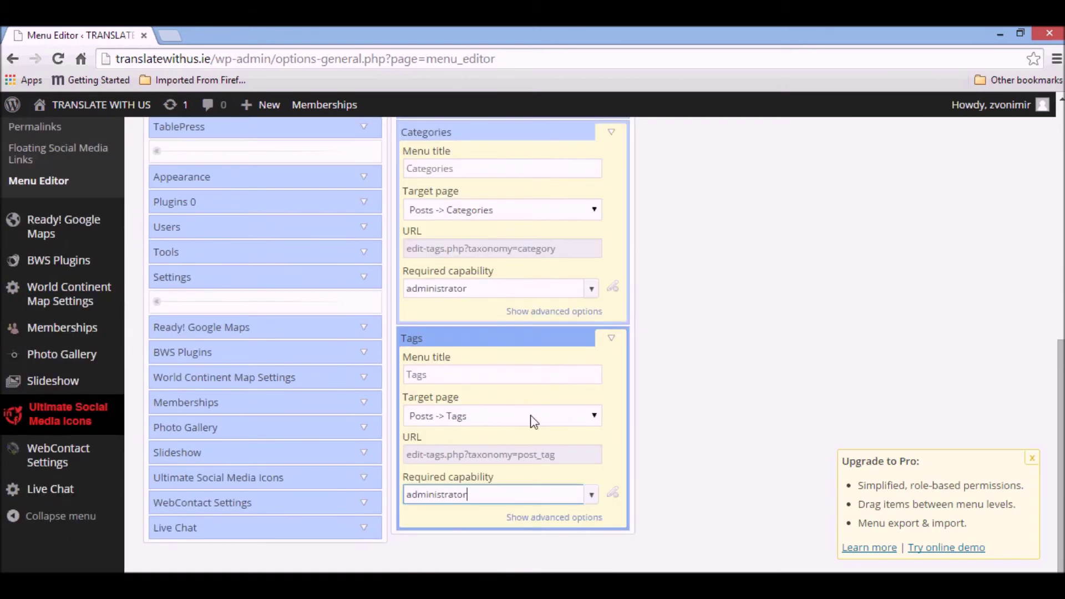
{"action": "scroll", "coordinate": [697, 389], "scroll_direction": "up", "scroll_amount": 10}
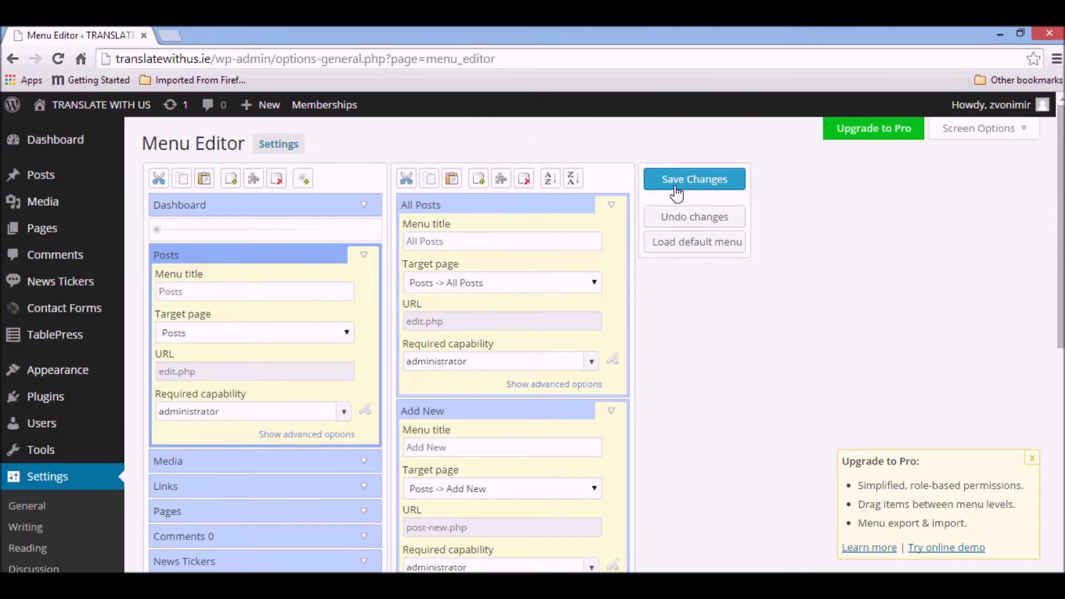
Save the Menu Editor changes
{"action": "left_click", "coordinate": [699, 184]}
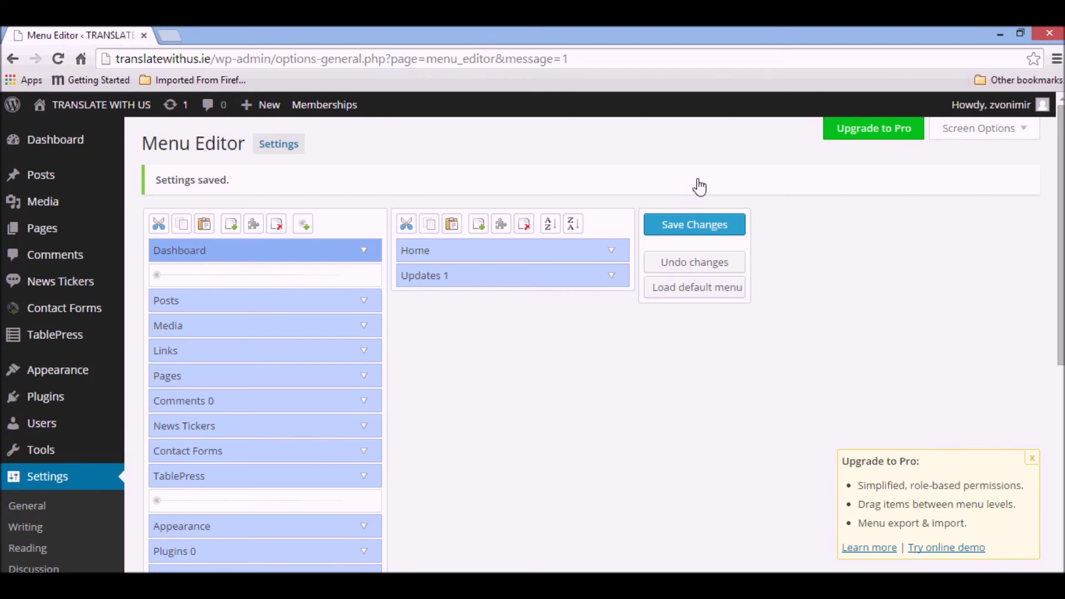
{"action": "mouse_move", "coordinate": [990, 105]}
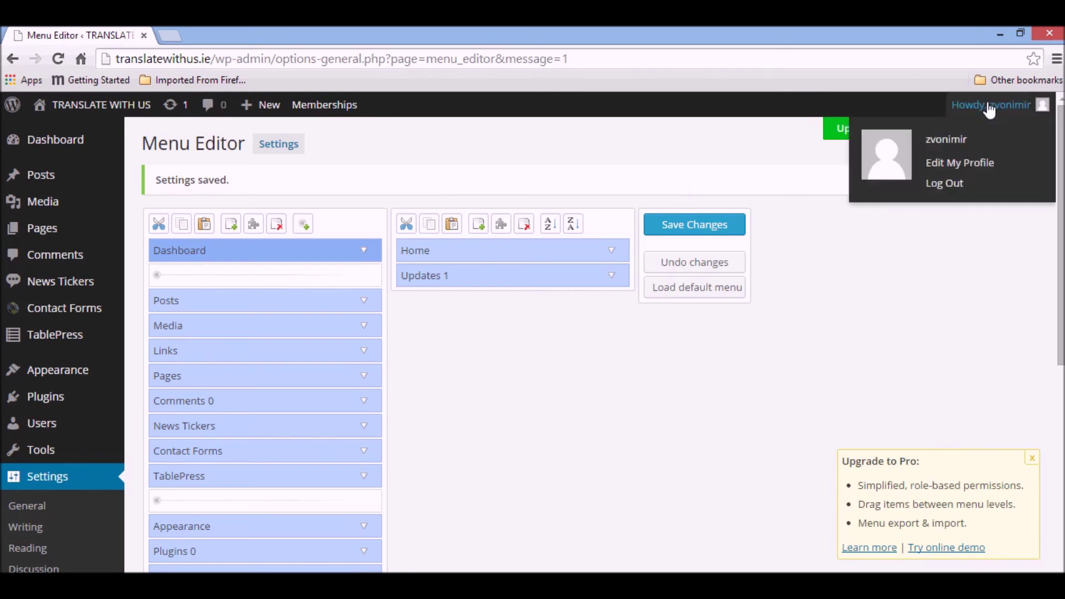
Log out of the administrator account from the account dropdown
{"action": "left_click", "coordinate": [946, 184]}
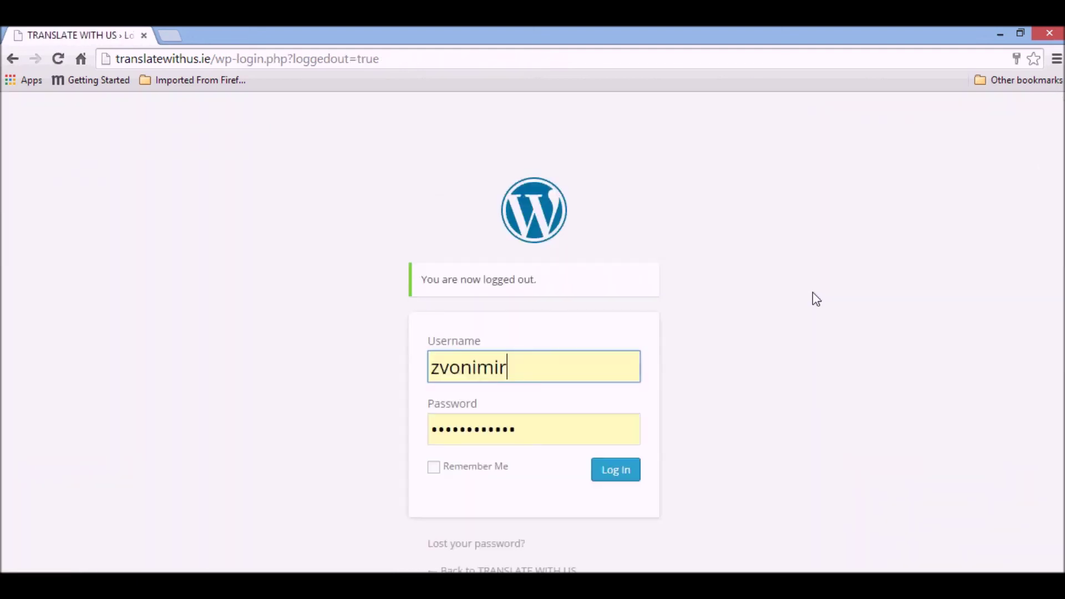
Replace the prefilled admin username with the saved non-admin account and log in
{"action": "key", "text": "BackSpace"}
{"action": "key", "text": "BackSpace"}
{"action": "key", "text": "BackSpace"}
{"action": "key", "text": "BackSpace"}
{"action": "type", "text": "a"}
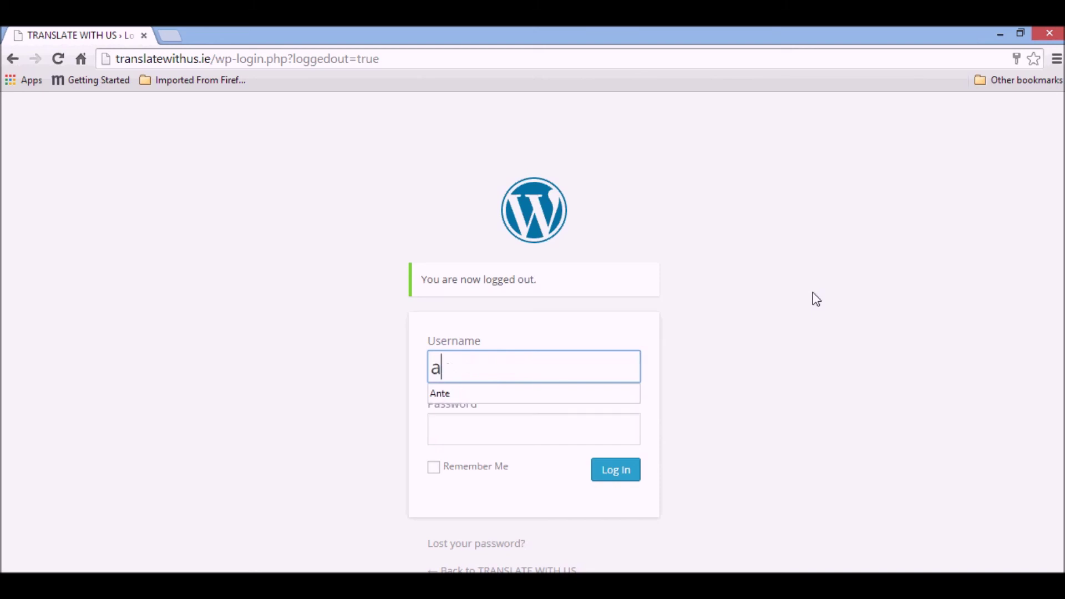
{"action": "key", "text": "Down"}
{"action": "key", "text": "Return"}
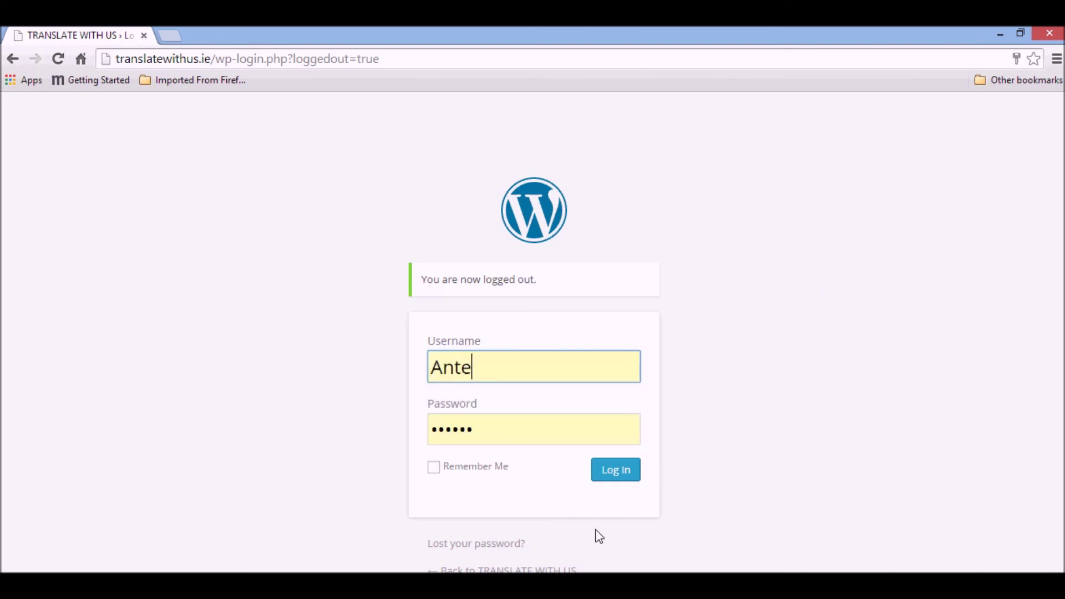
{"action": "left_click", "coordinate": [617, 476]}
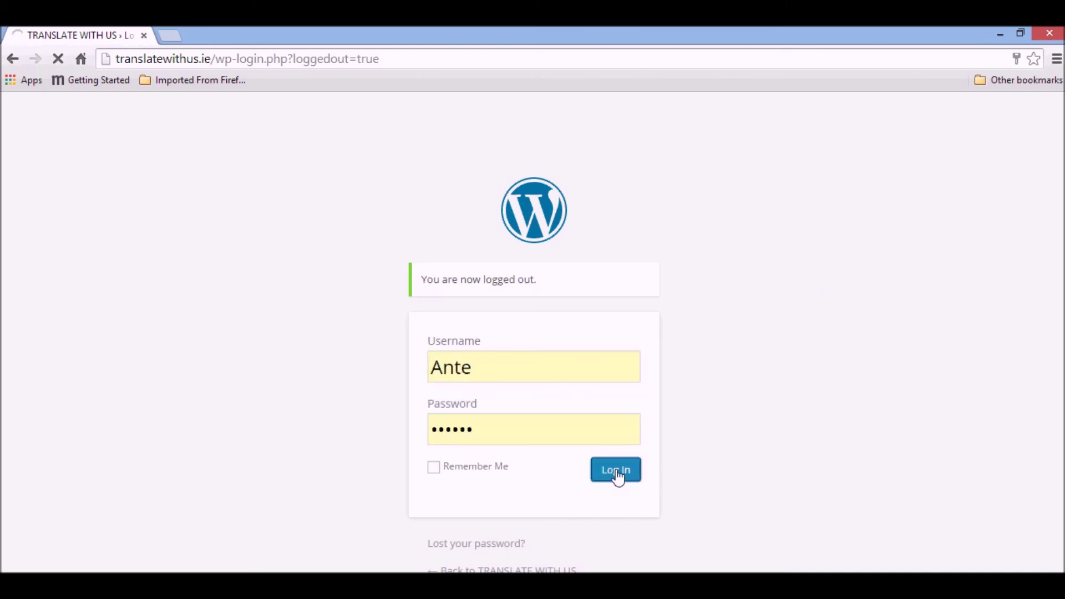